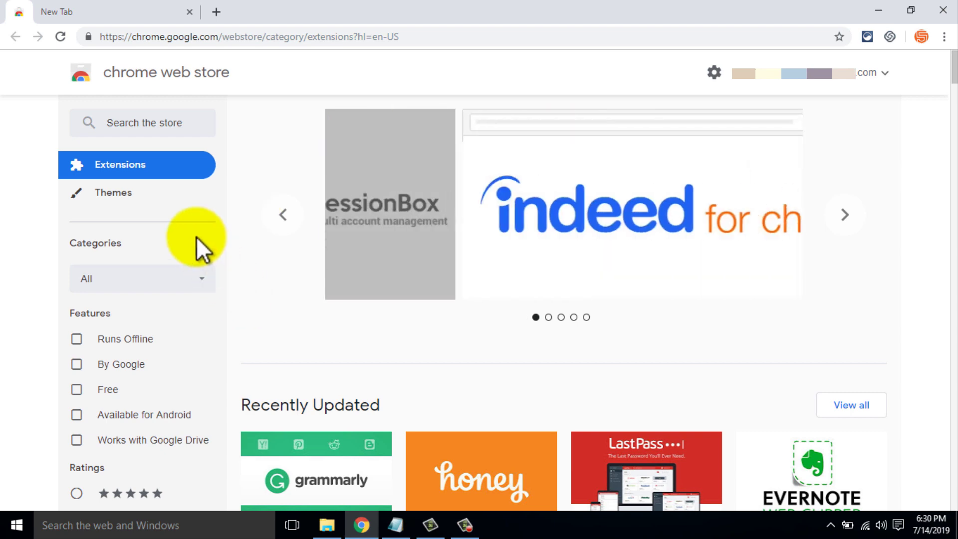
# Search the Web Store for 'loom video recorder' and add the Loom extension to Chrome.
pyautogui.click(160, 128)
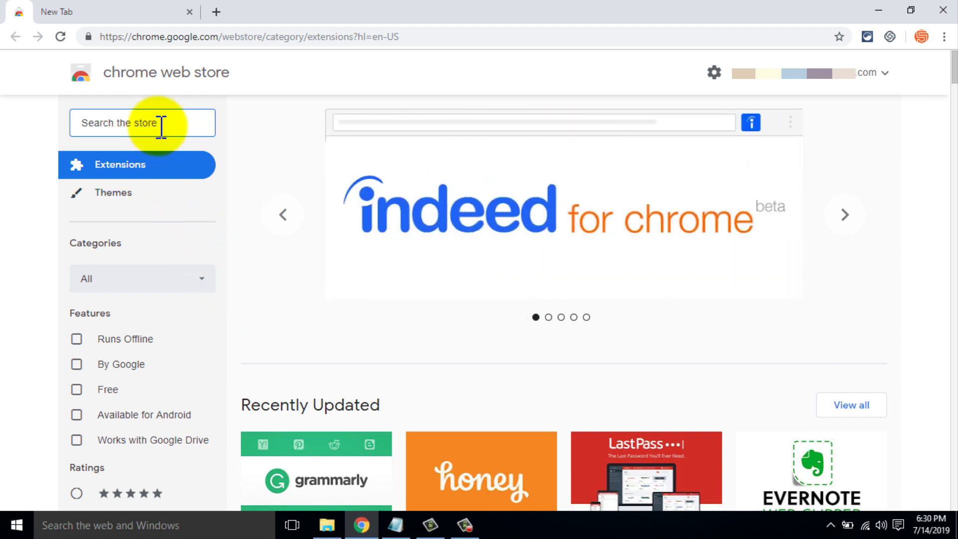
pyautogui.write('loom video recorder')
pyautogui.press('Return')
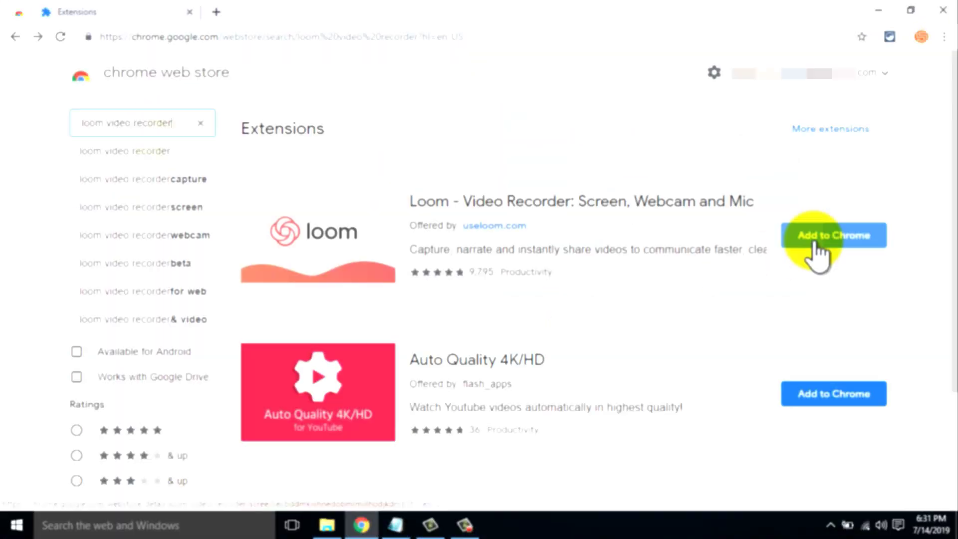
pyautogui.click(826, 235)
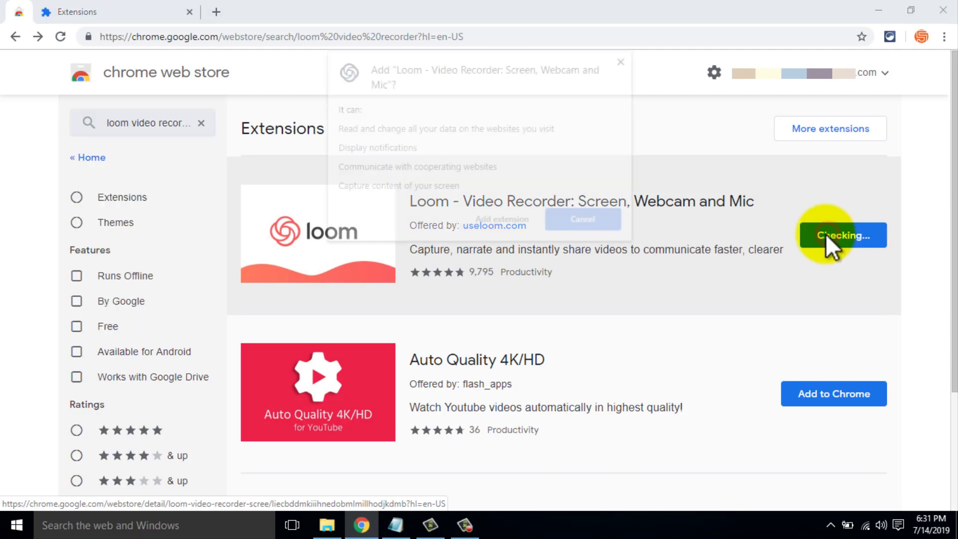
pyautogui.click(509, 224)
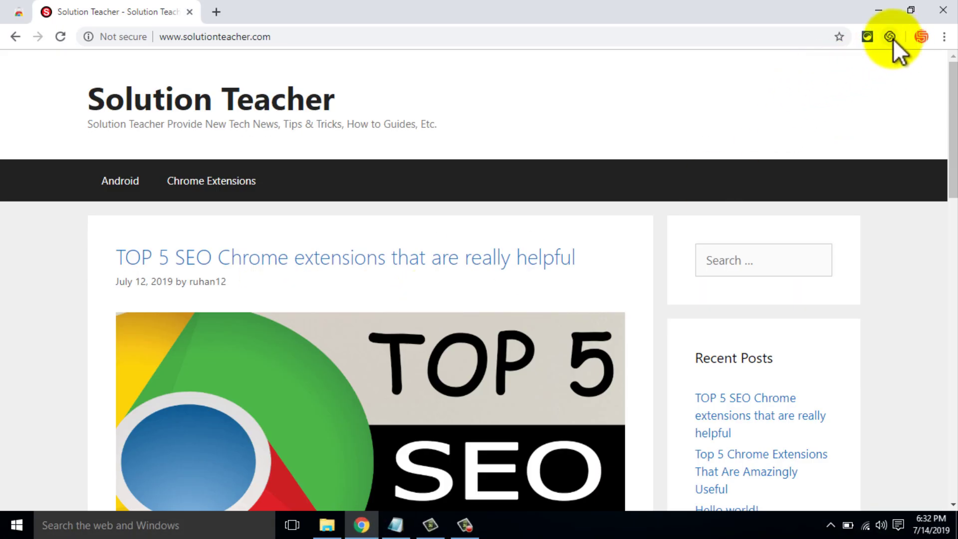
# Make a screen-only Loom recording of the article and download it as an mp4.
pyautogui.click(892, 38)
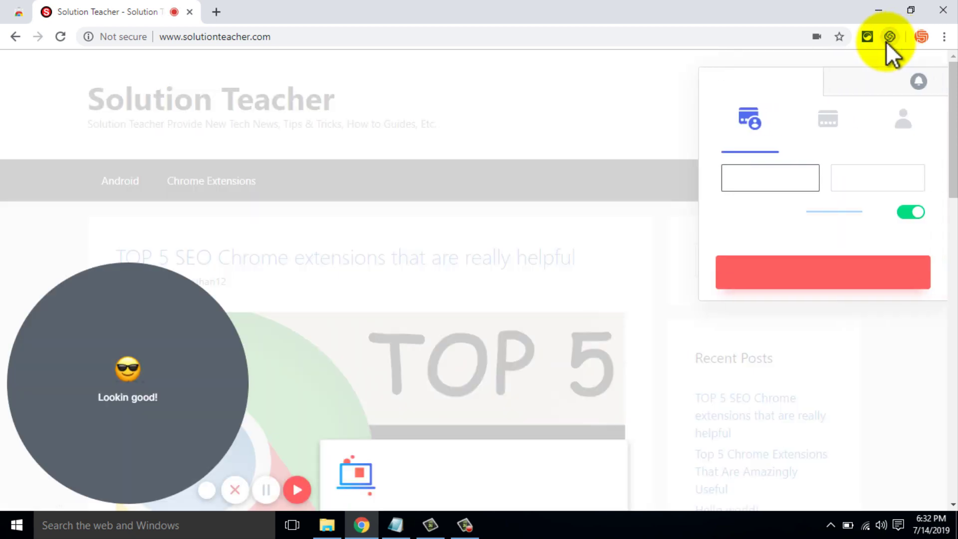
pyautogui.click(841, 142)
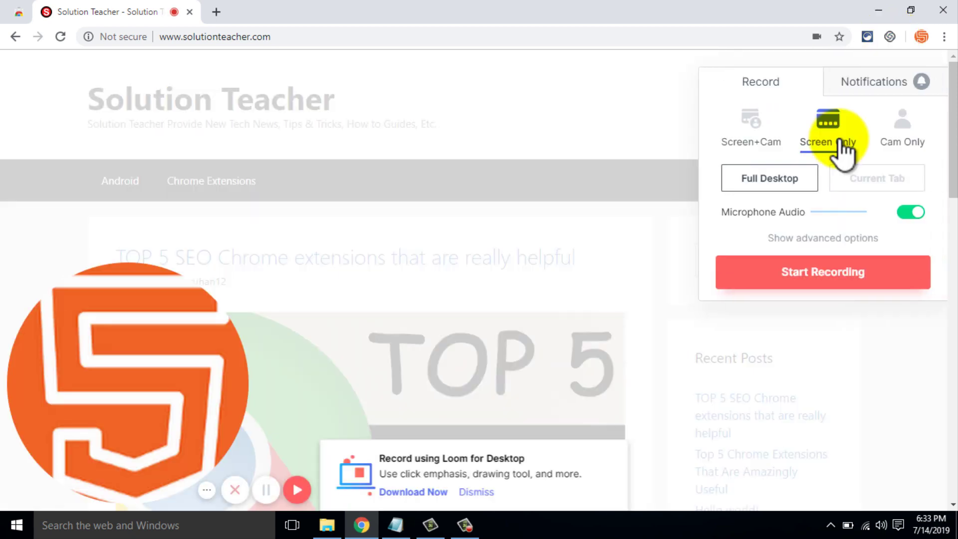
pyautogui.click(840, 280)
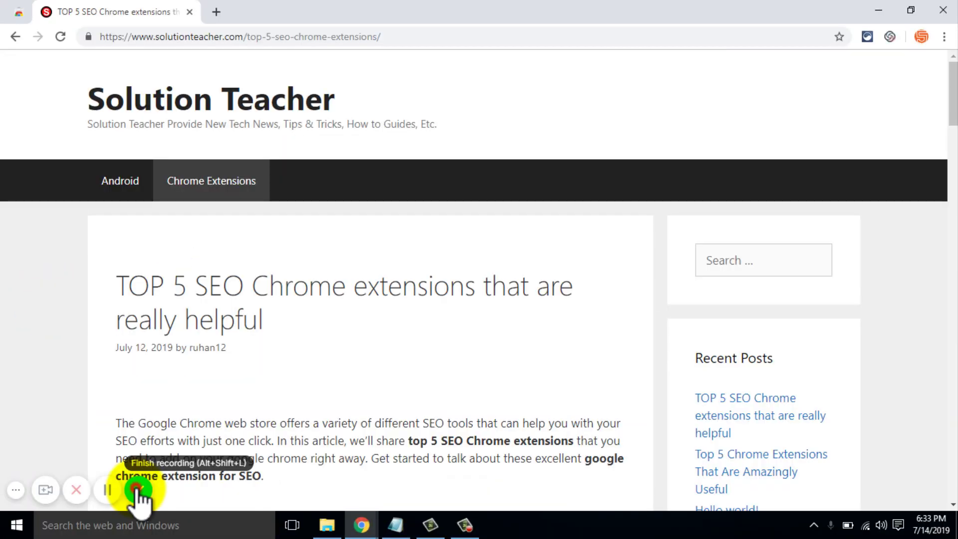
pyautogui.click(136, 487)
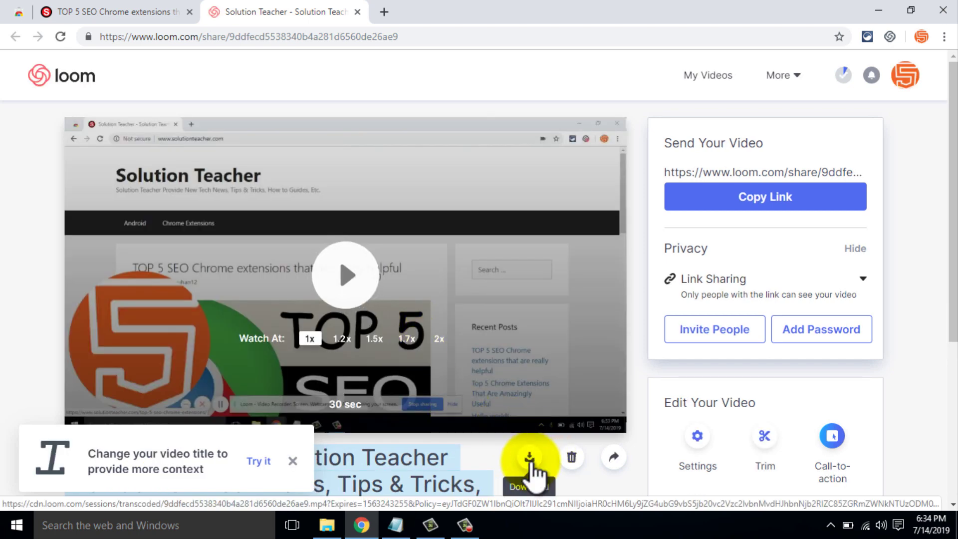
pyautogui.click(530, 458)
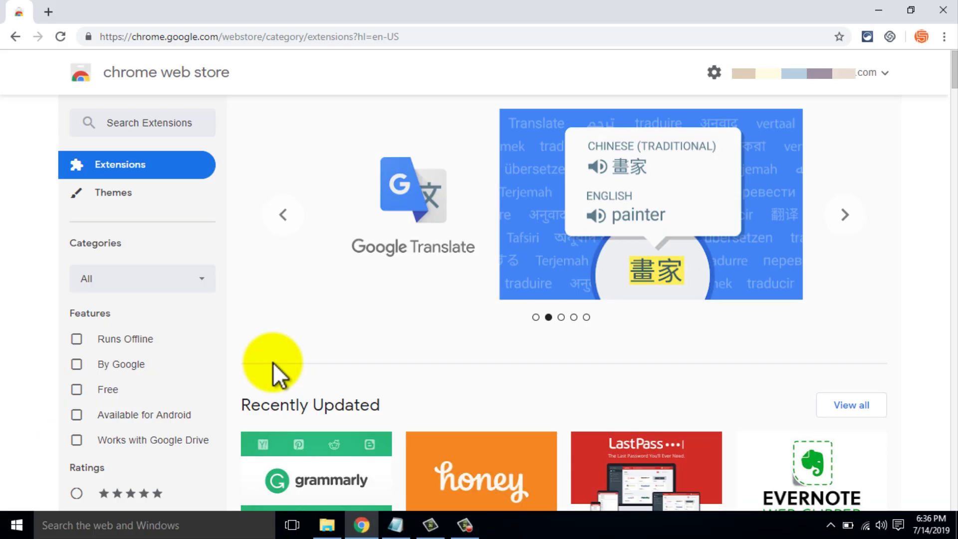
# Install FoxClocks from a 'foxclocks' store search and show its London, New York and Hong Kong clocks.
pyautogui.click(175, 123)
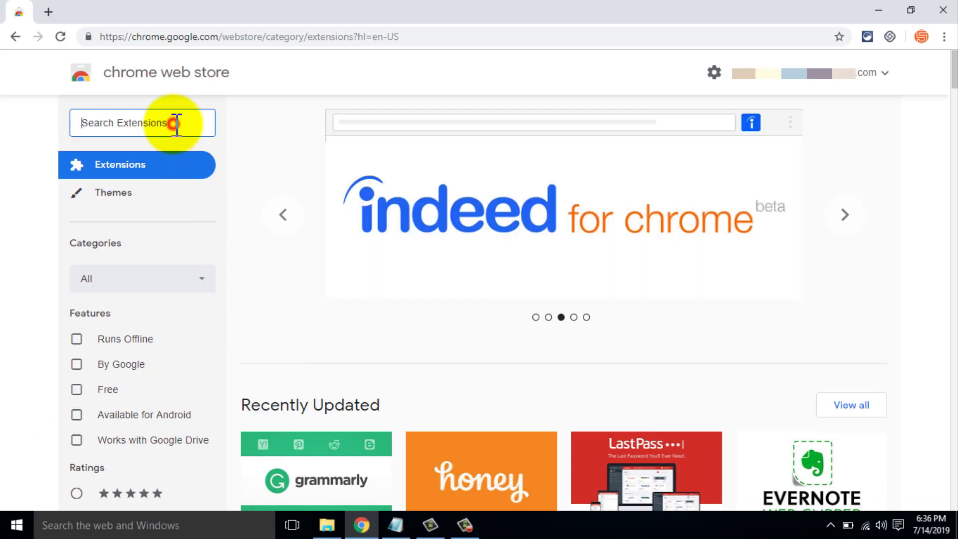
pyautogui.write('foxclocks')
pyautogui.click(106, 143)
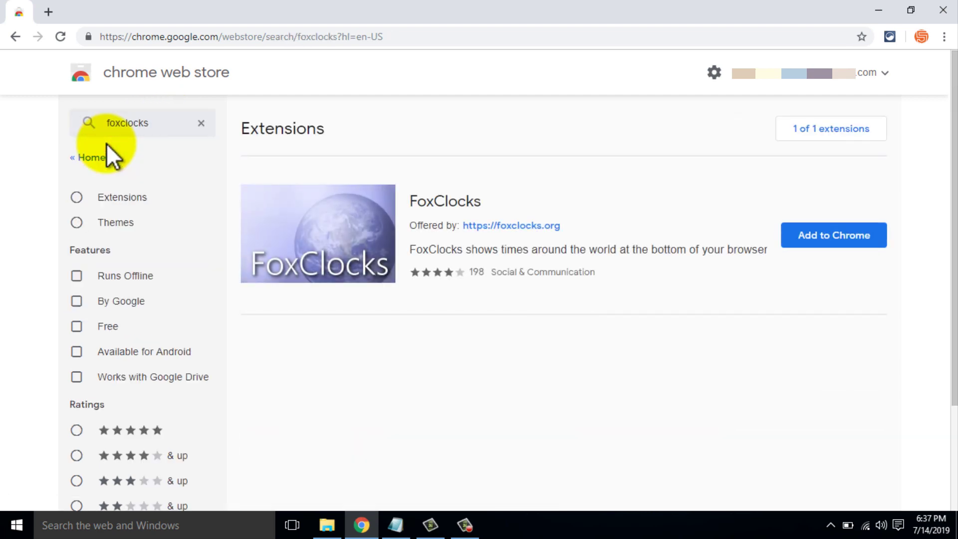
pyautogui.click(800, 235)
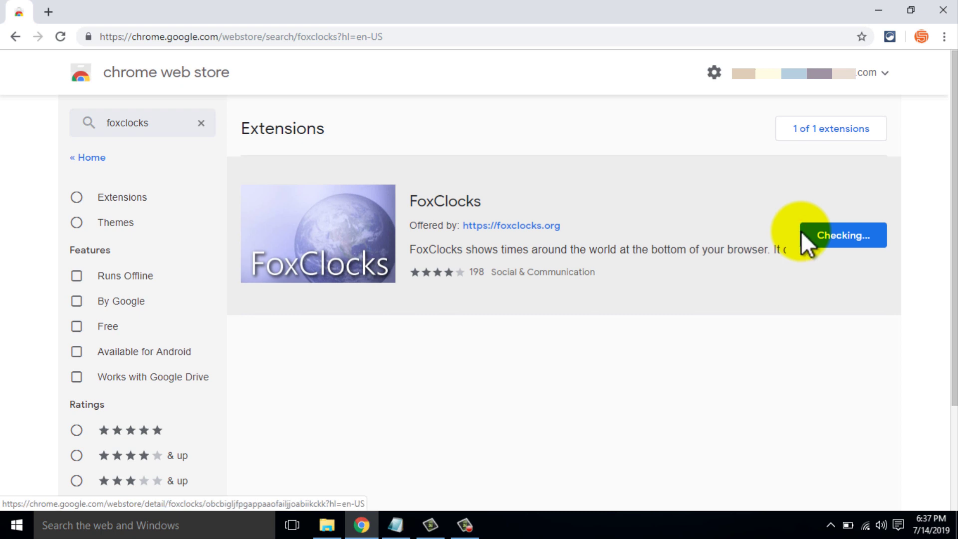
pyautogui.click(498, 178)
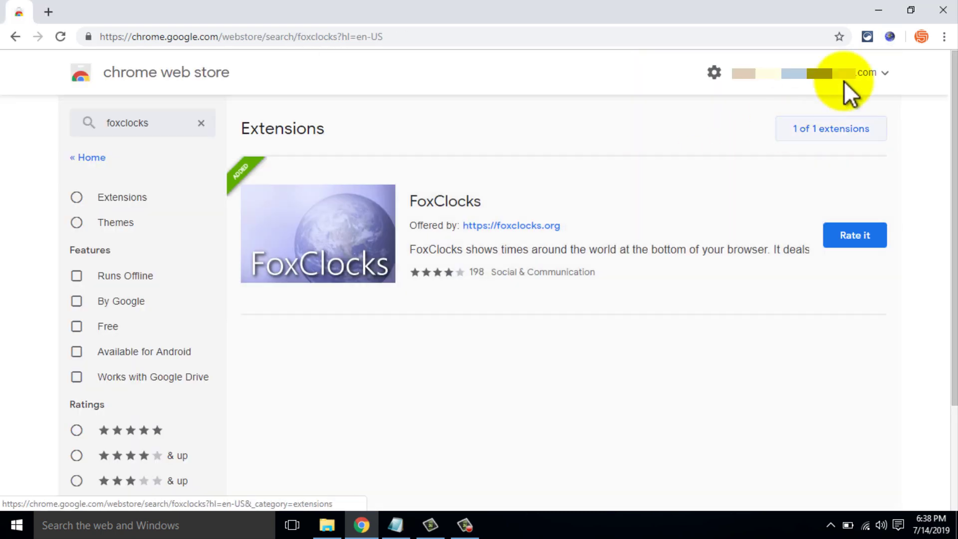
pyautogui.click(890, 36)
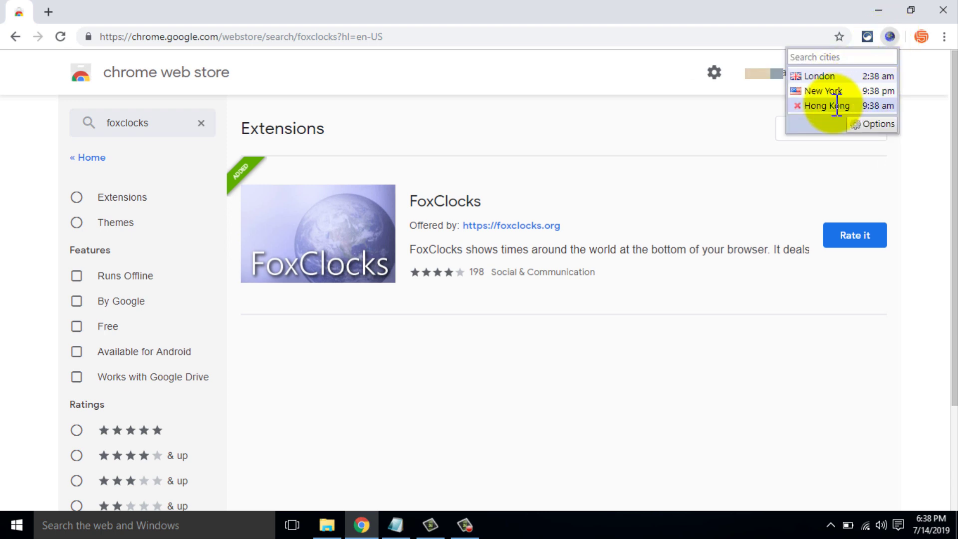
# In FoxClocks options, add North America > Canada > Atlantic Time to the watchlist.
pyautogui.click(868, 123)
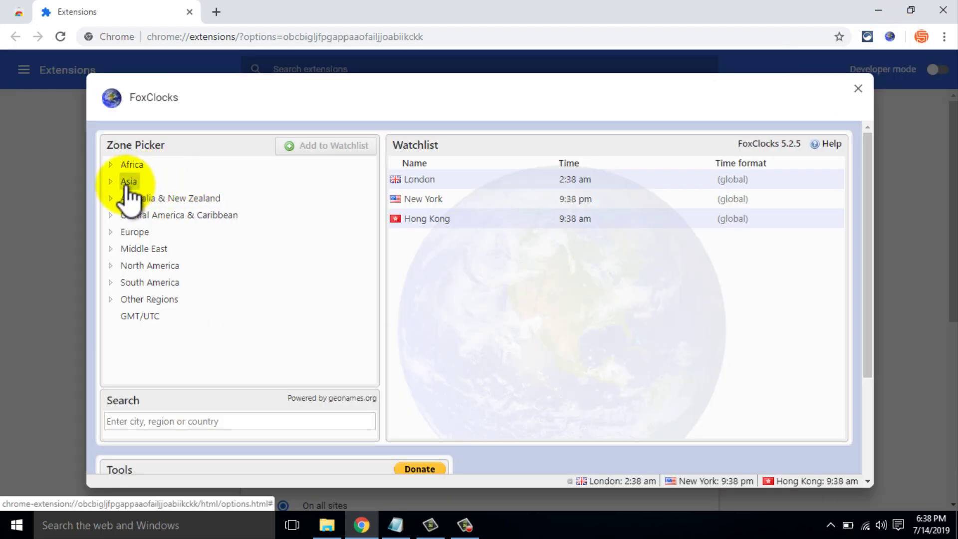
pyautogui.click(110, 282)
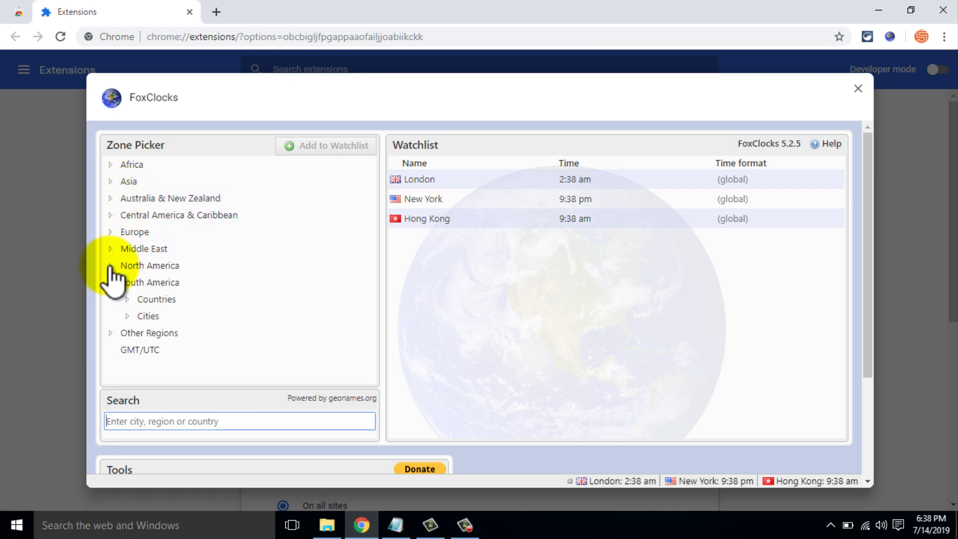
pyautogui.click(110, 265)
pyautogui.click(127, 283)
pyautogui.click(159, 299)
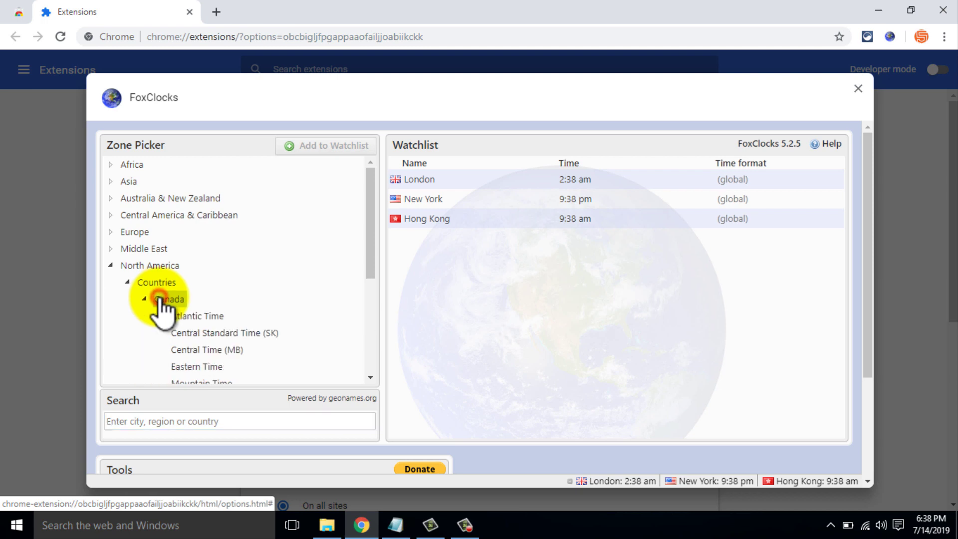
pyautogui.click(197, 259)
pyautogui.click(334, 146)
pyautogui.click(437, 240)
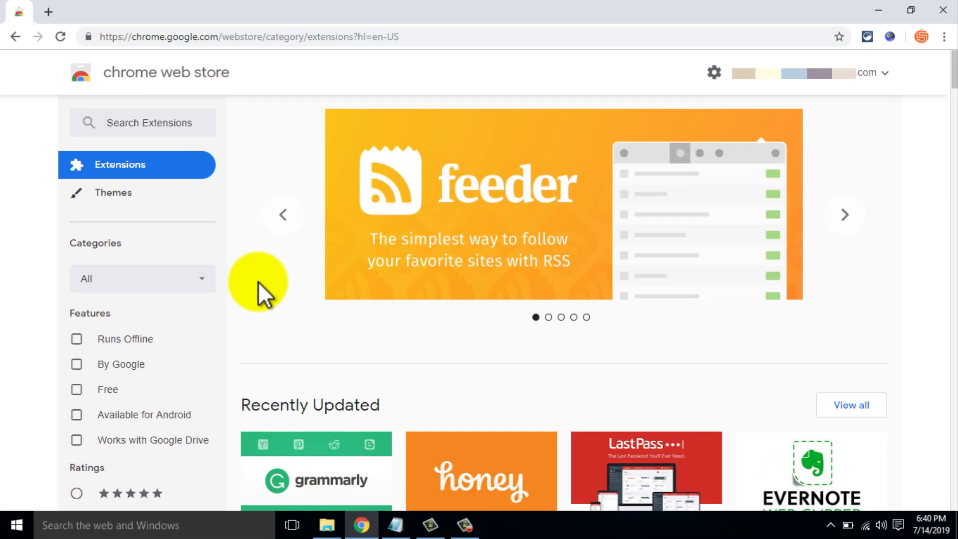
# Search the store for 'hover zoom', filter to Extensions, and add Hover Zoom+ to Chrome.
pyautogui.click(183, 125)
pyautogui.write('hove')
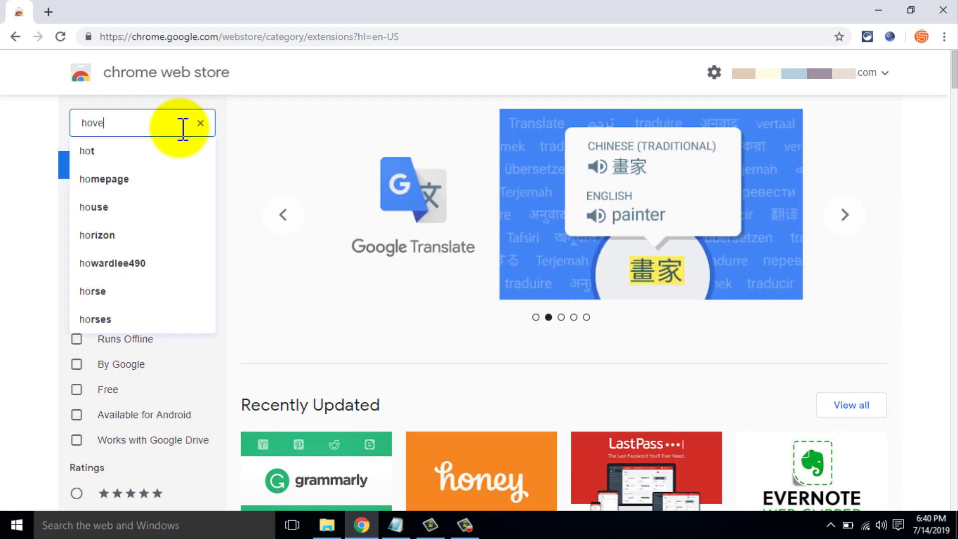
pyautogui.write('r zoom')
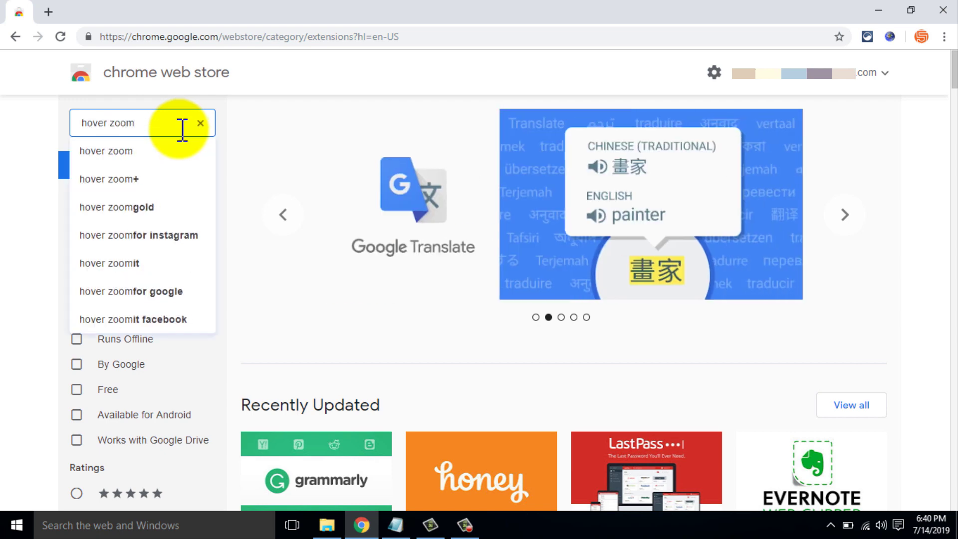
pyautogui.click(110, 146)
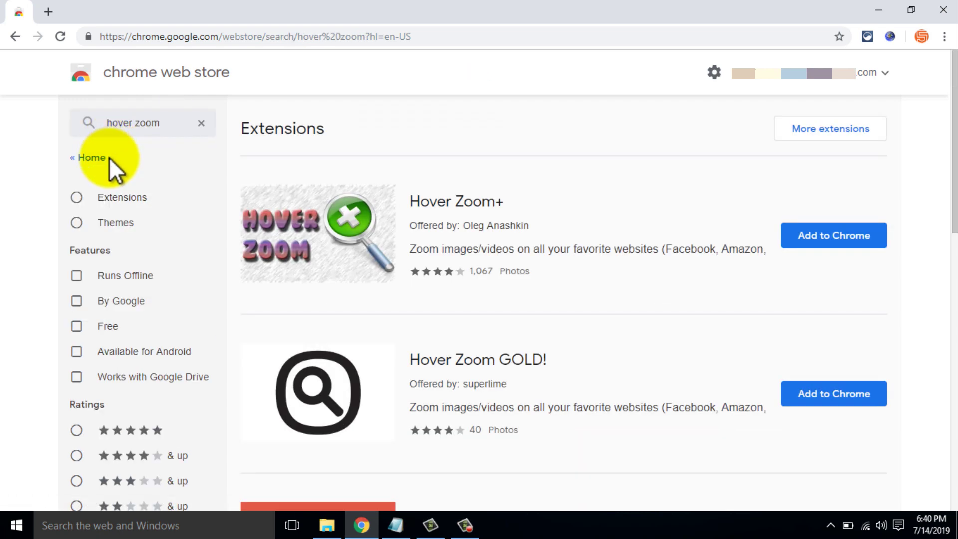
pyautogui.click(105, 196)
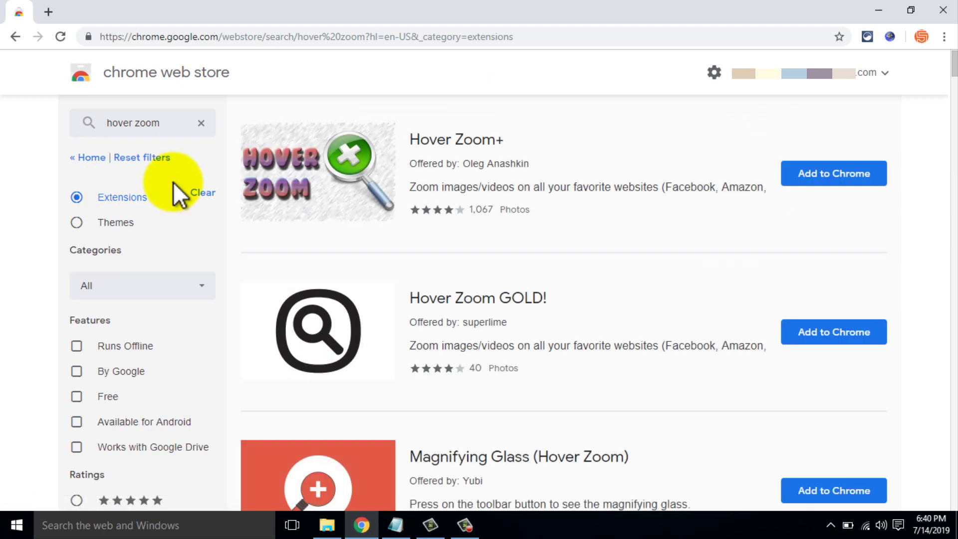
pyautogui.click(797, 176)
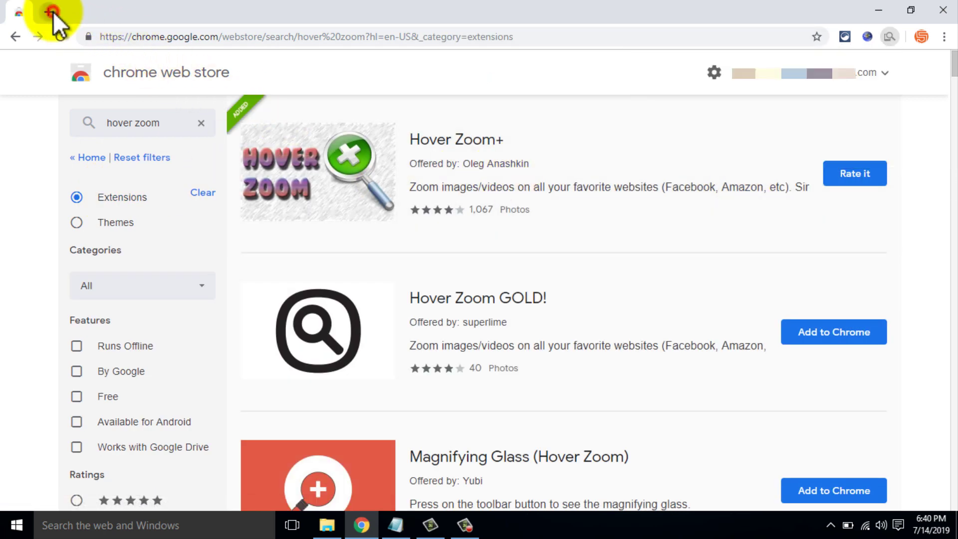
pyautogui.click(50, 12)
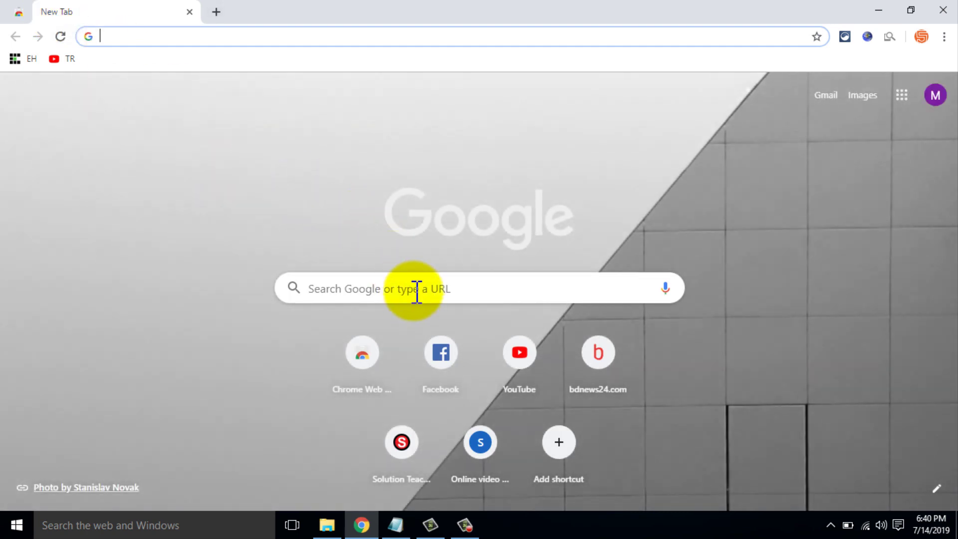
# Search Google Images for 'free laptop backgrounds' and enlarge the sunset wallpaper with Hover Zoom+.
pyautogui.click(415, 289)
pyautogui.write('free laptop backgrounds')
pyautogui.press('Return')
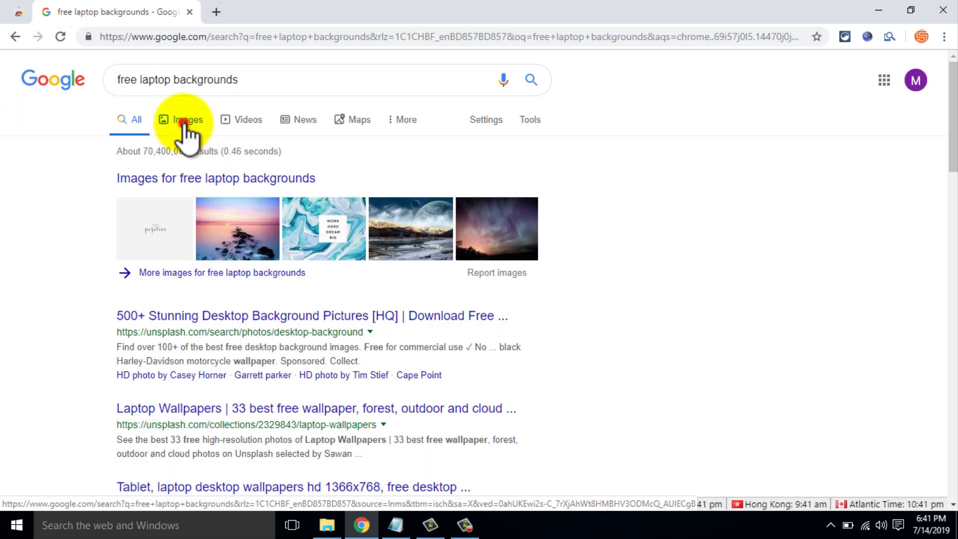
pyautogui.click(185, 126)
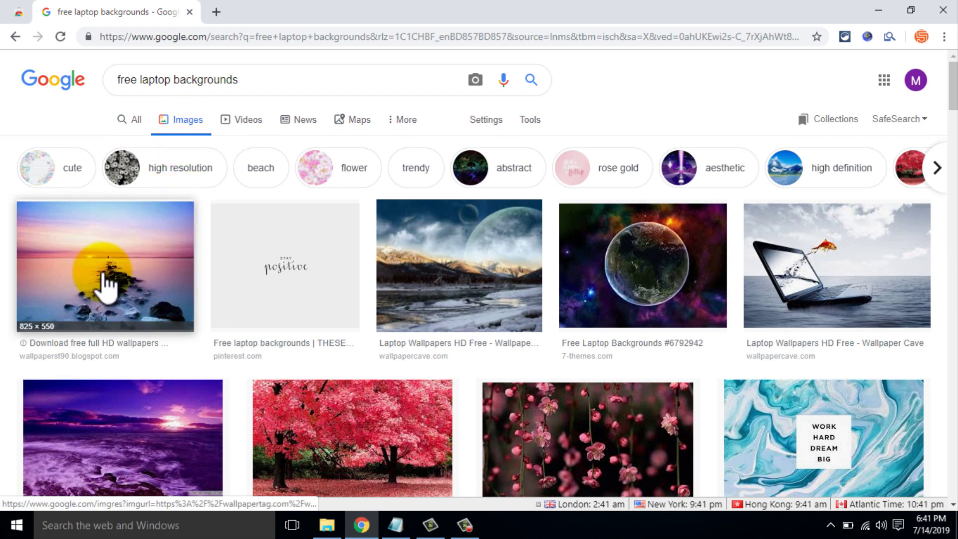
pyautogui.click(79, 292)
pyautogui.moveTo(78, 292)
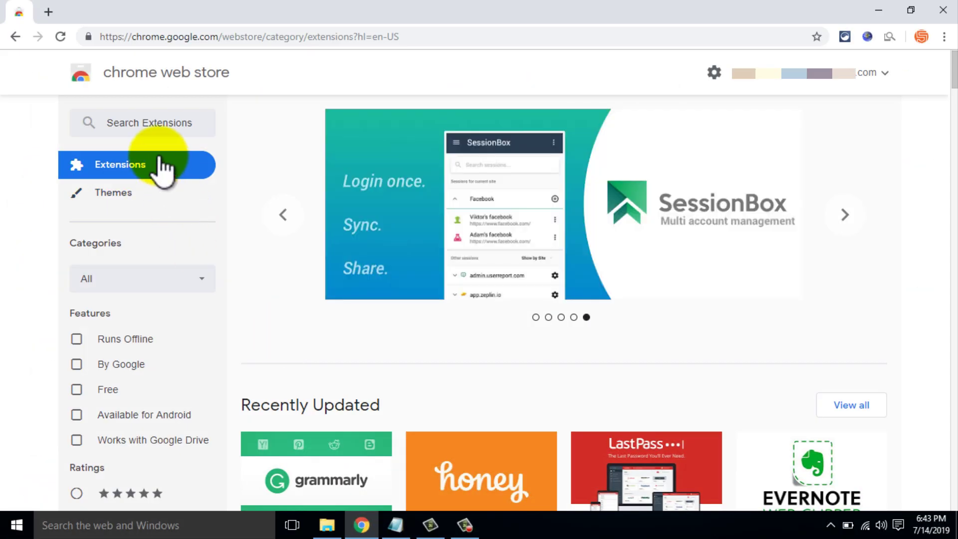
# Search the Chrome Web Store extensions for 'tab resize'.
pyautogui.click(144, 124)
pyautogui.click(145, 126)
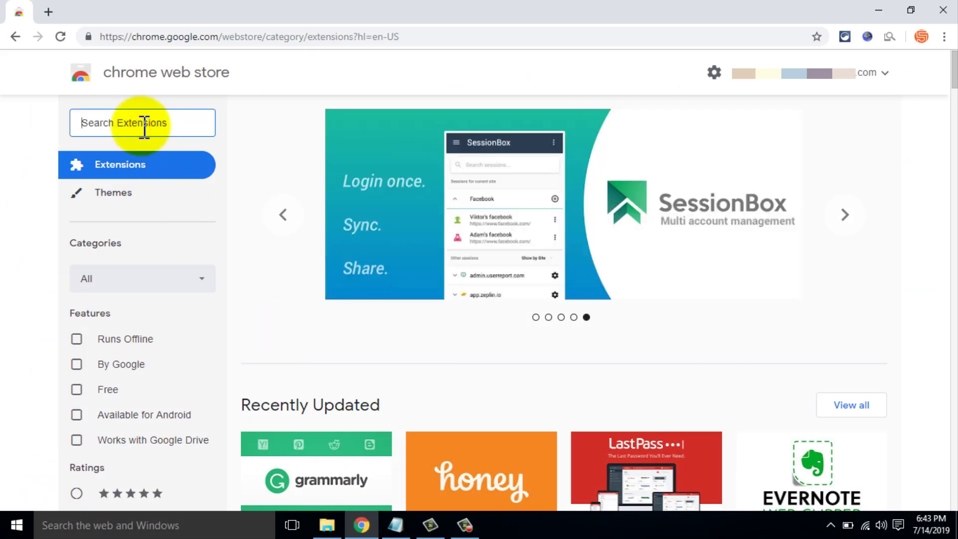
pyautogui.write('tab re')
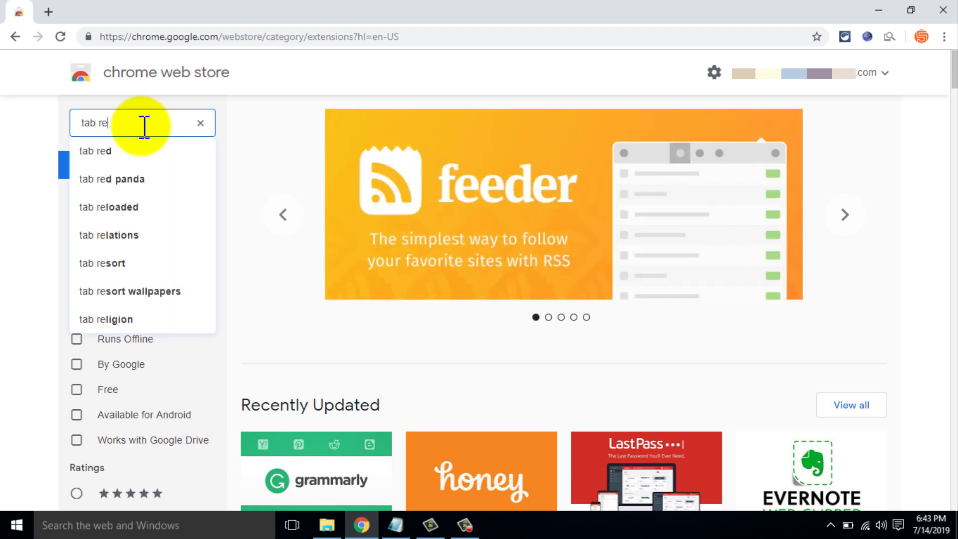
pyautogui.write('size')
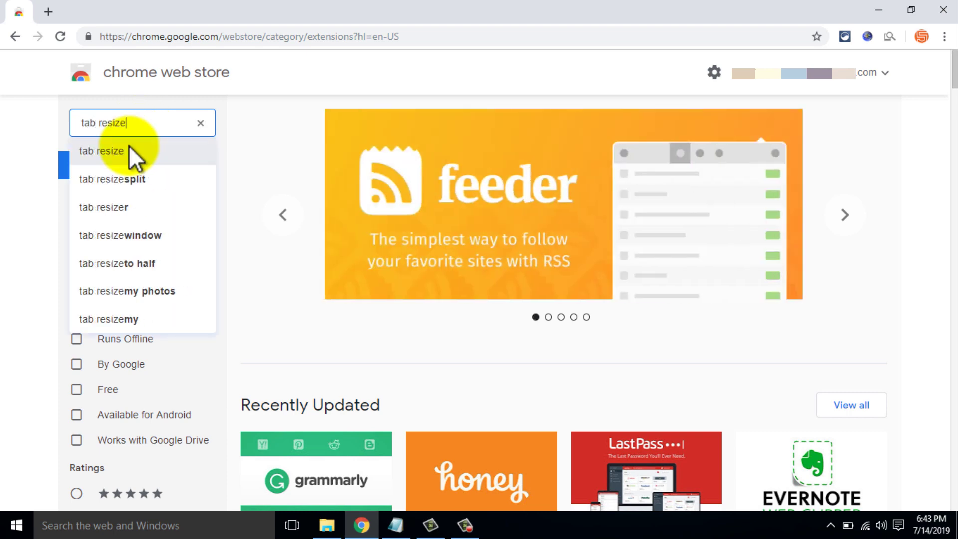
pyautogui.click(129, 146)
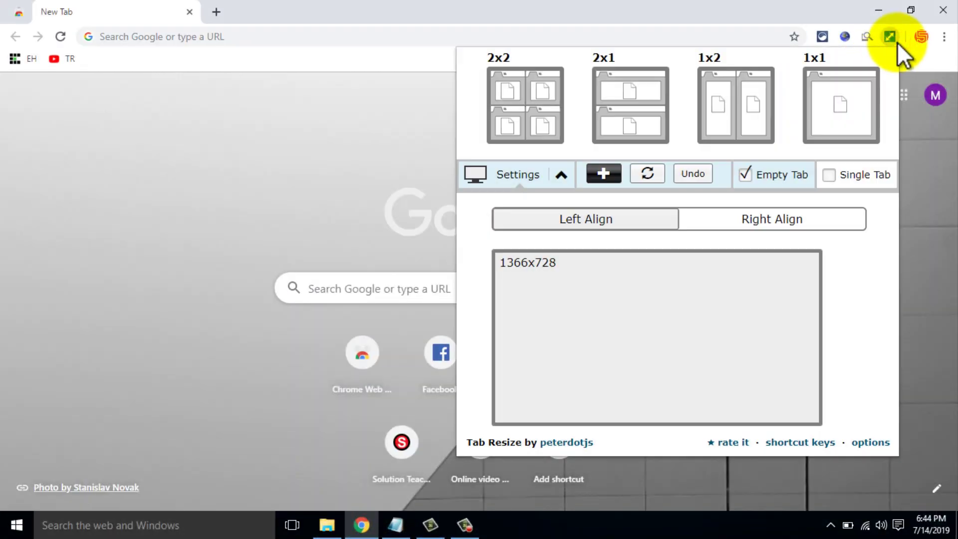
# Tile the tabs into a 2x2 grid, then close the top-right window and maximize the top-left.
pyautogui.click(553, 114)
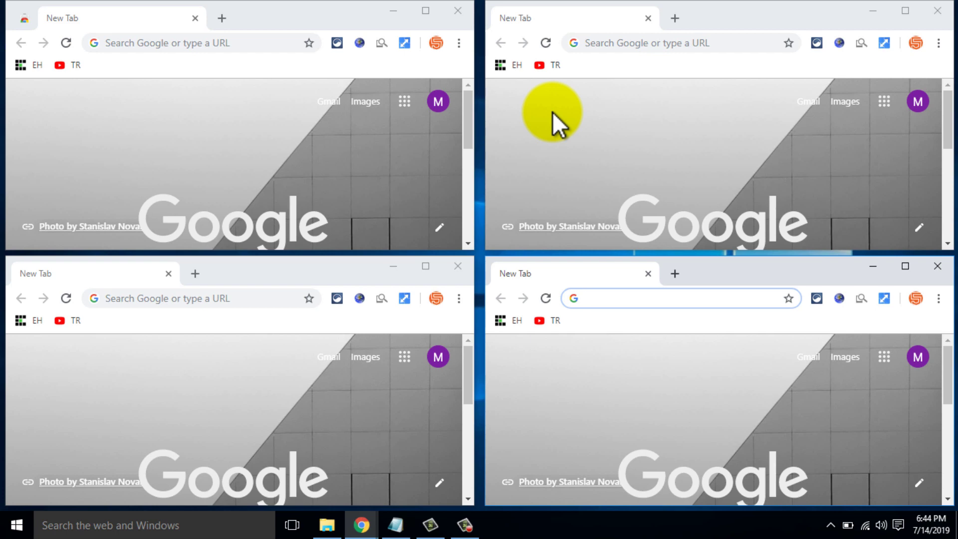
pyautogui.click(938, 10)
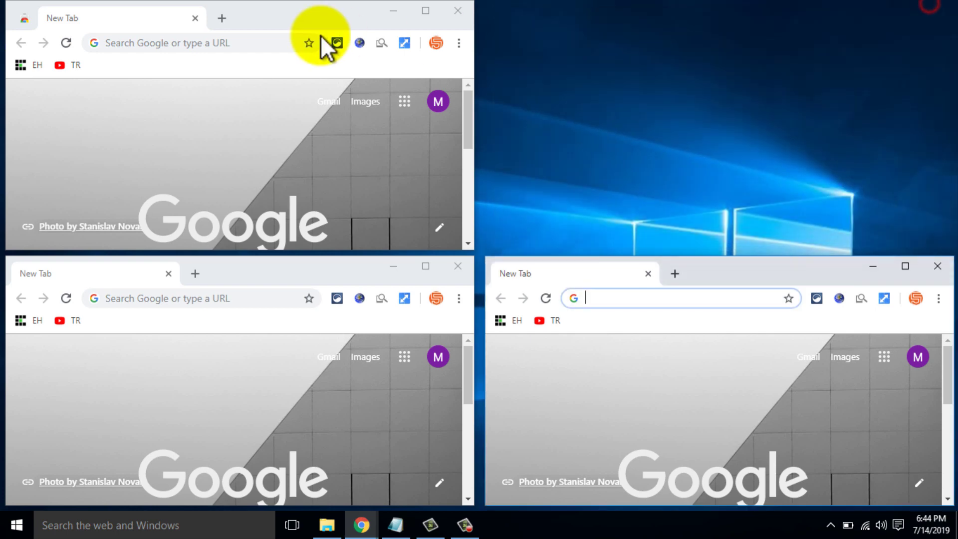
pyautogui.click(430, 9)
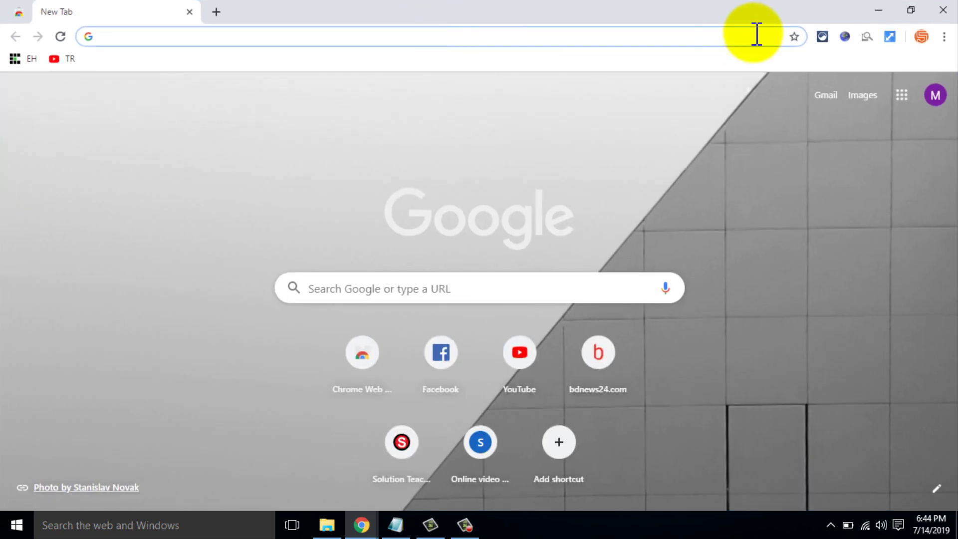
# Rearrange into two stacked windows, then side by side, then close the right-hand window.
pyautogui.click(891, 37)
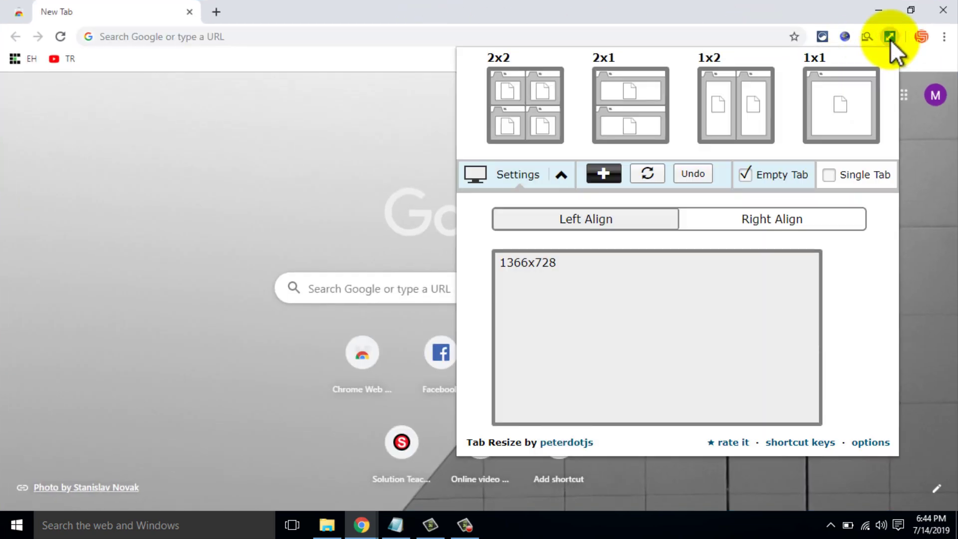
pyautogui.click(640, 104)
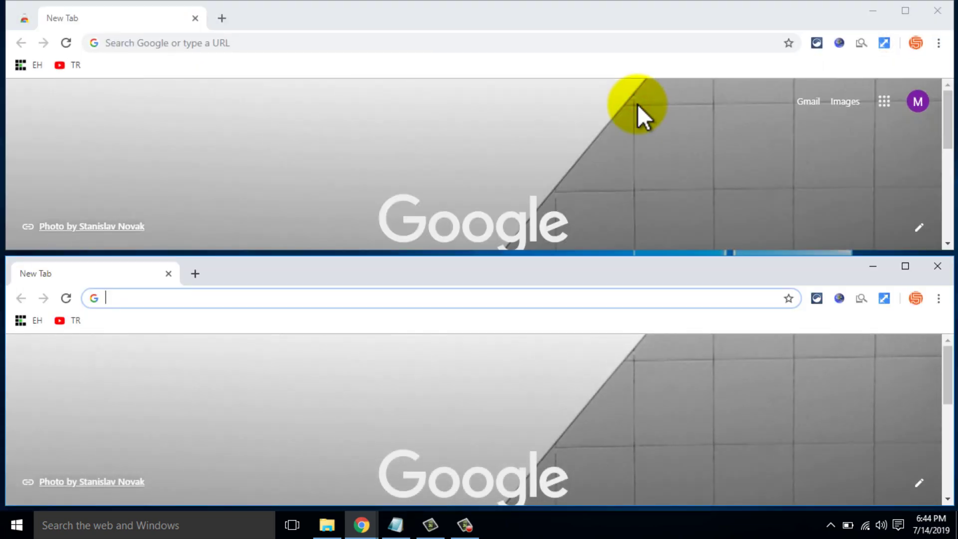
pyautogui.click(890, 43)
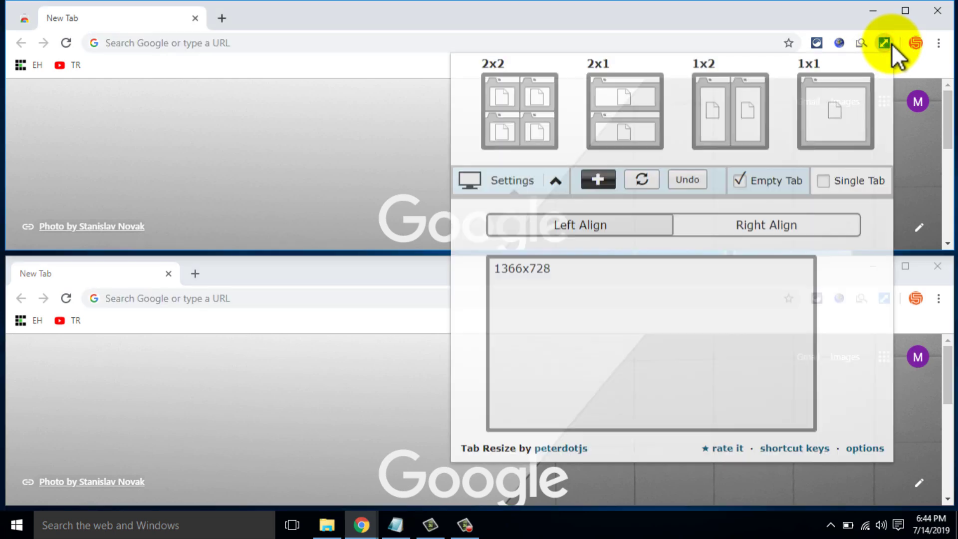
pyautogui.click(749, 105)
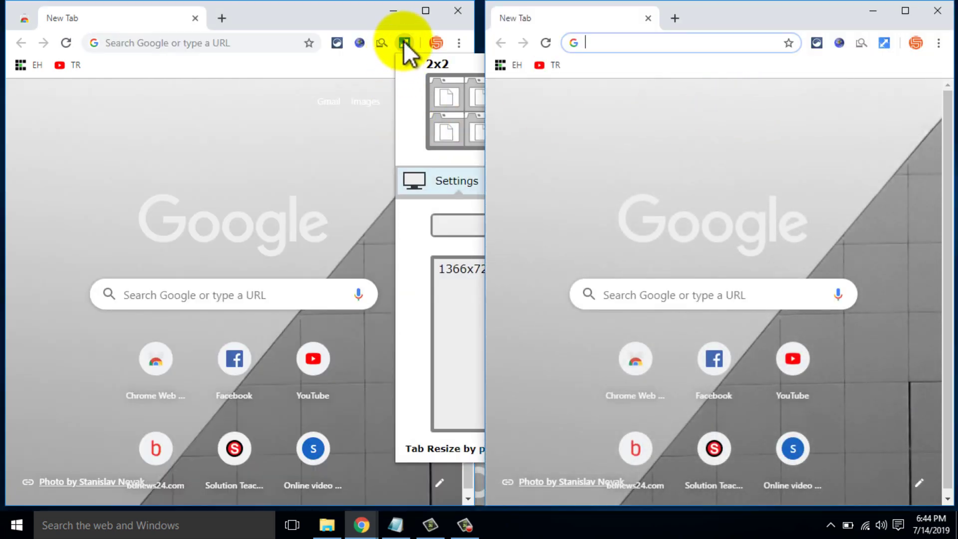
pyautogui.click(404, 43)
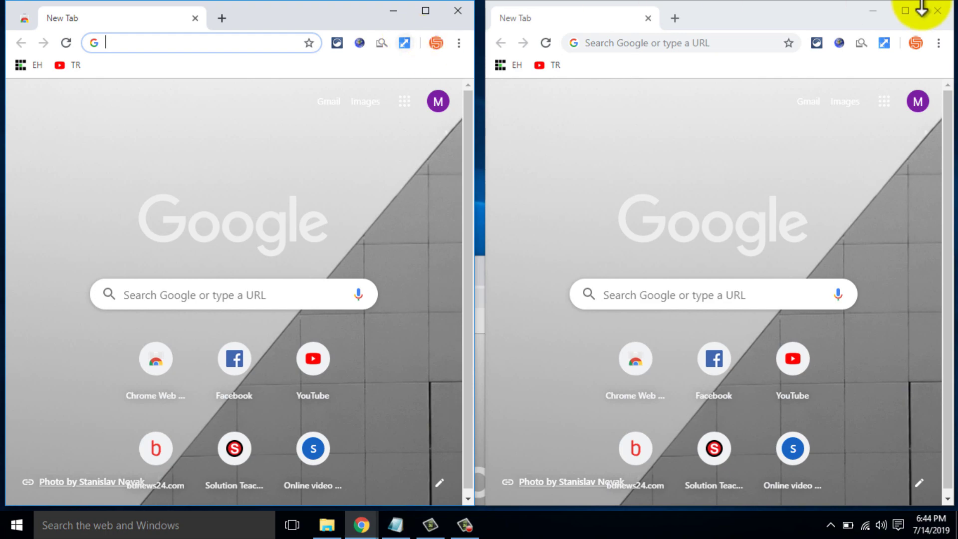
pyautogui.click(937, 10)
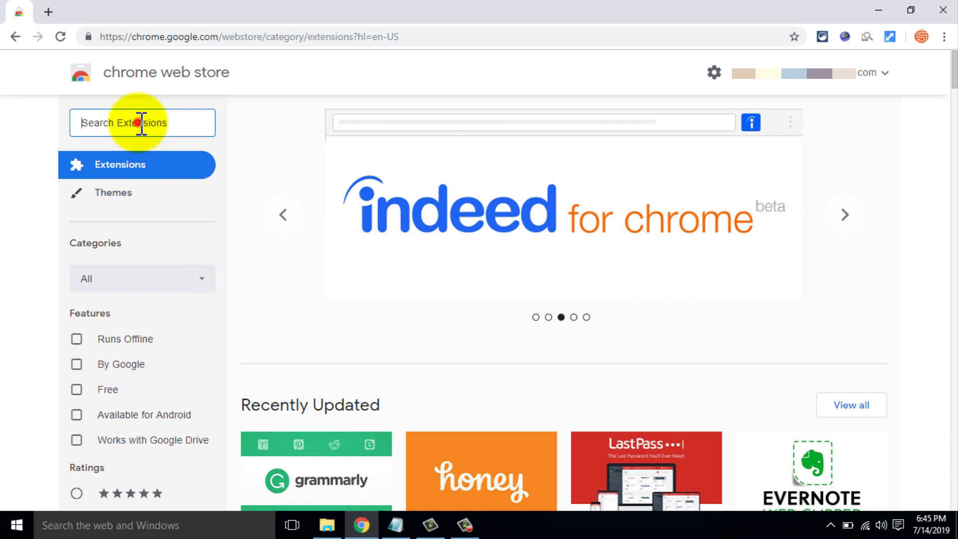
# Search 'tineye reverse image', filter to Extensions, and add TinEye Reverse Image Search.
pyautogui.write('tine')
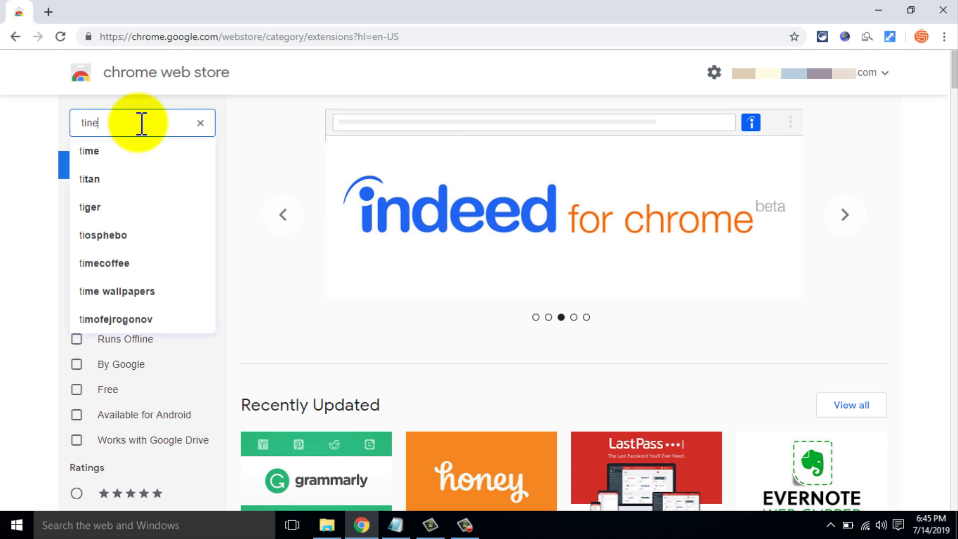
pyautogui.write('ye')
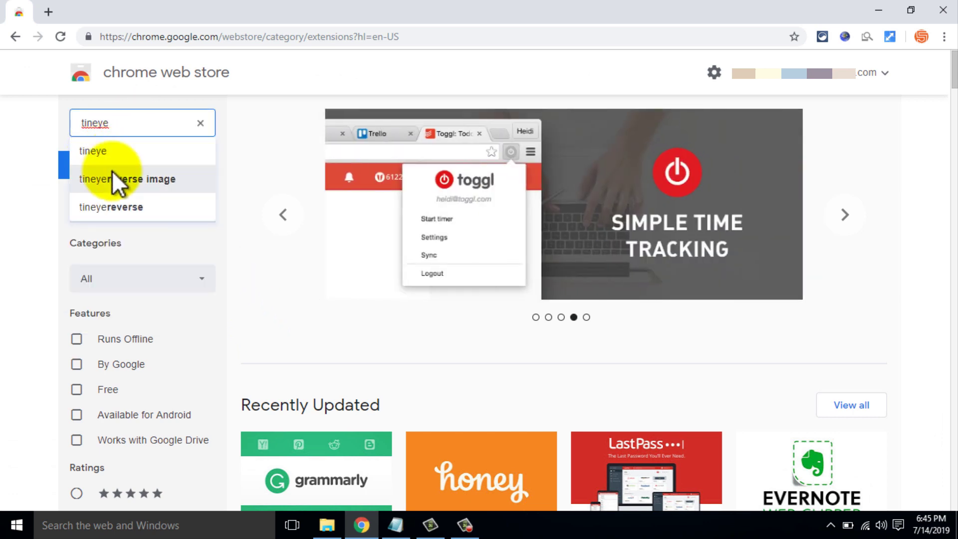
pyautogui.click(119, 184)
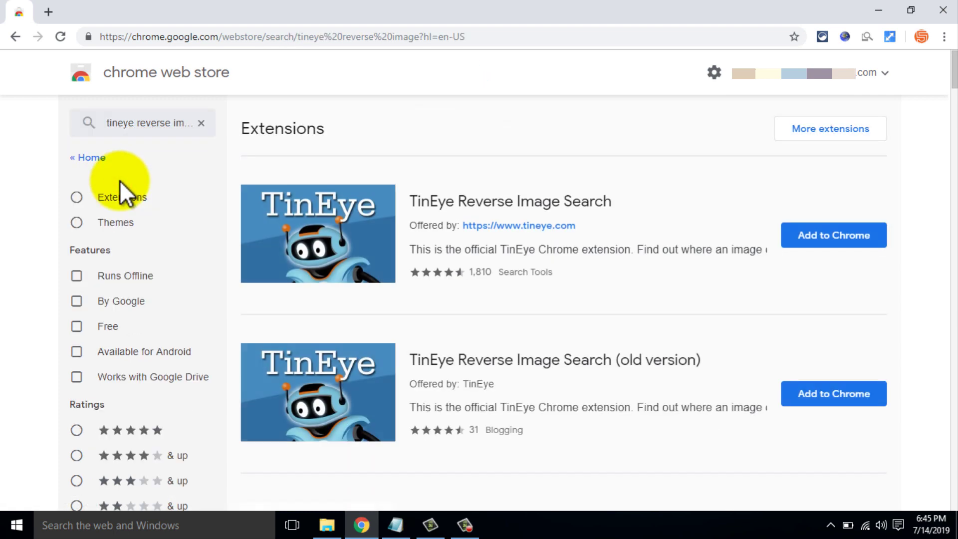
pyautogui.click(108, 196)
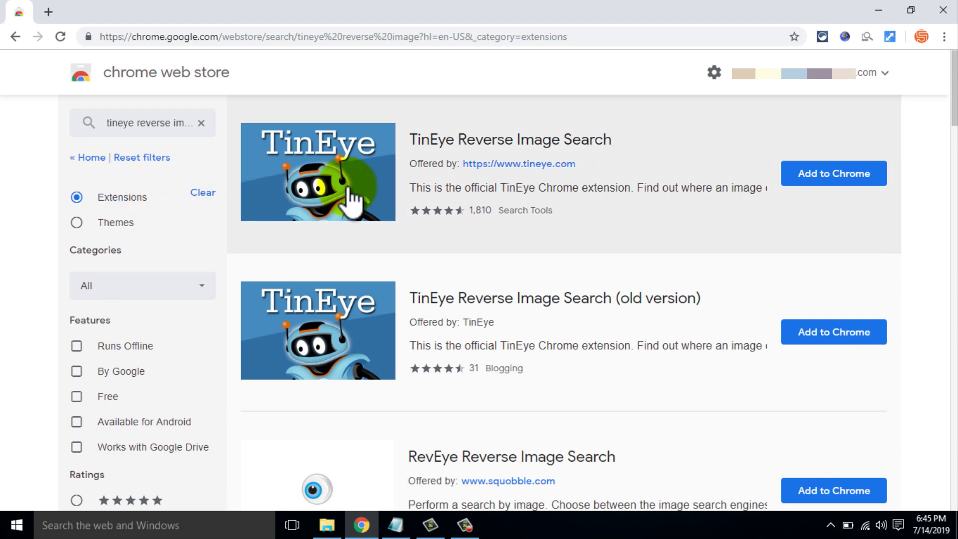
pyautogui.click(834, 174)
pyautogui.click(522, 112)
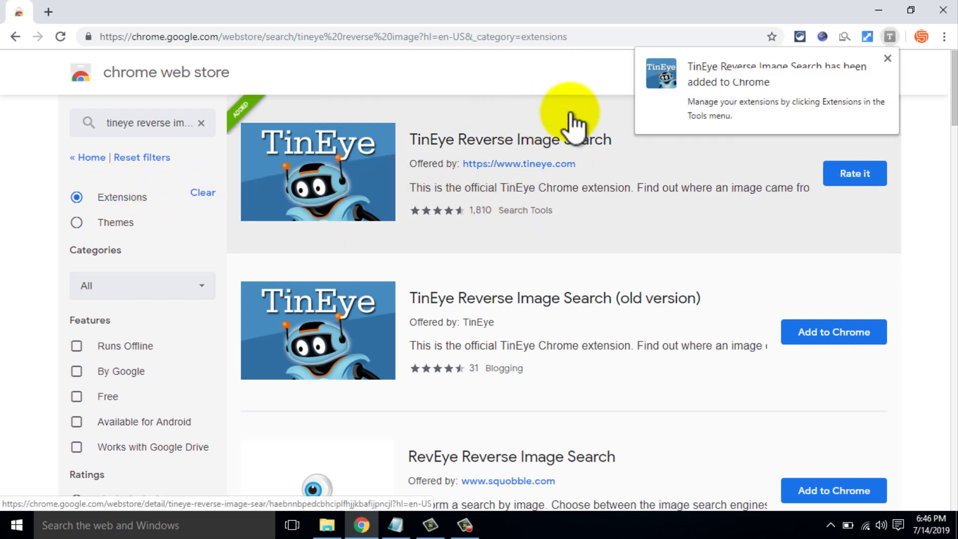
pyautogui.rightClick(890, 36)
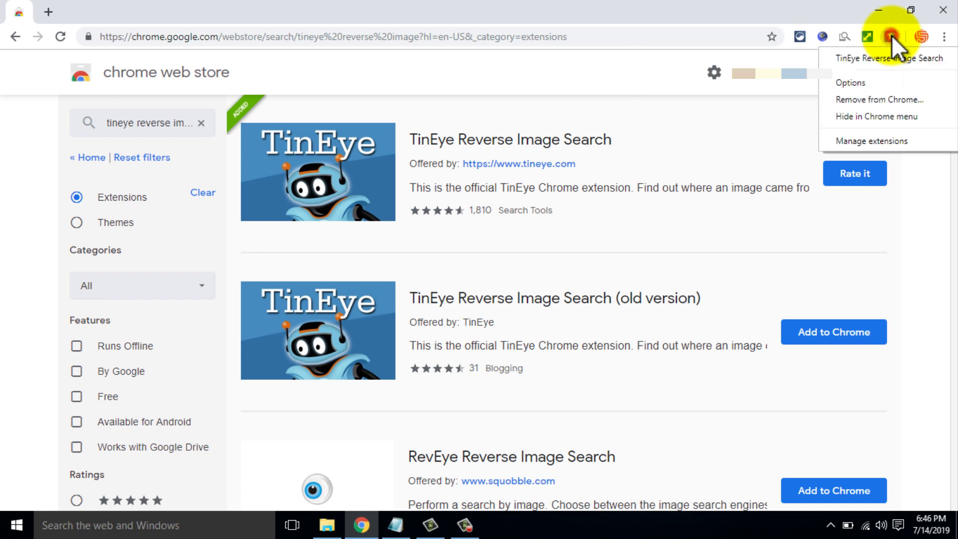
# Open TinEye's site and upload TOP-5-SEO-Extensions from Downloads for a reverse image search.
pyautogui.click(873, 64)
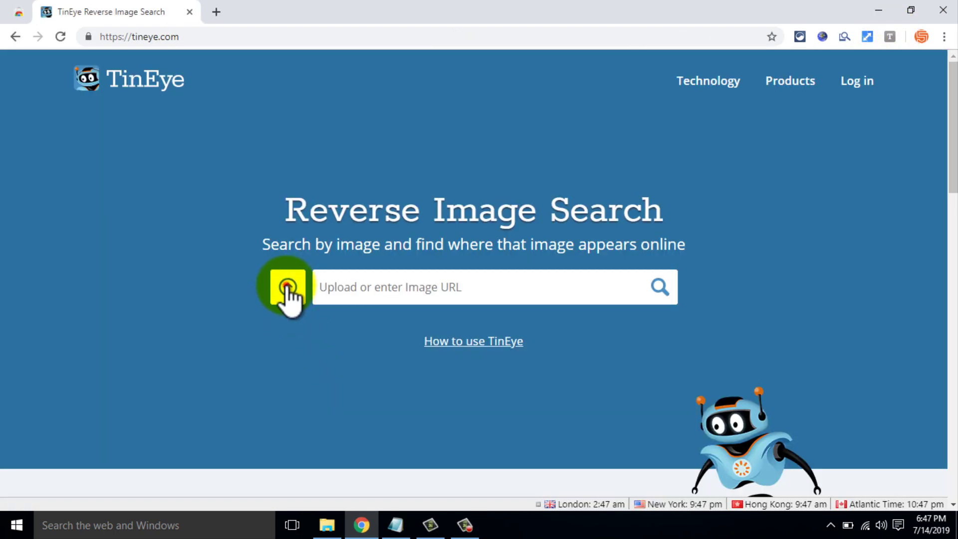
pyautogui.click(287, 286)
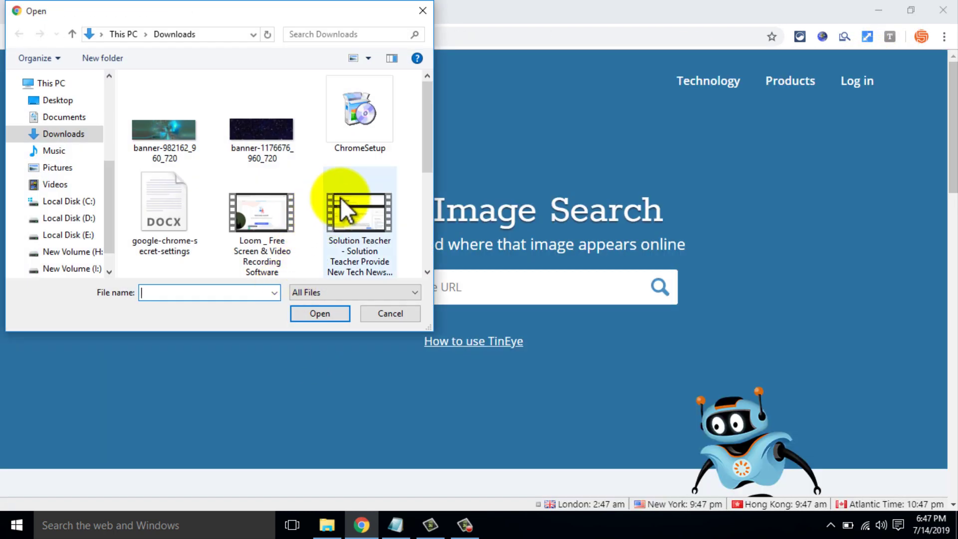
pyautogui.moveTo(426, 146); pyautogui.dragTo(421, 237)
pyautogui.click(264, 239)
pyautogui.click(316, 314)
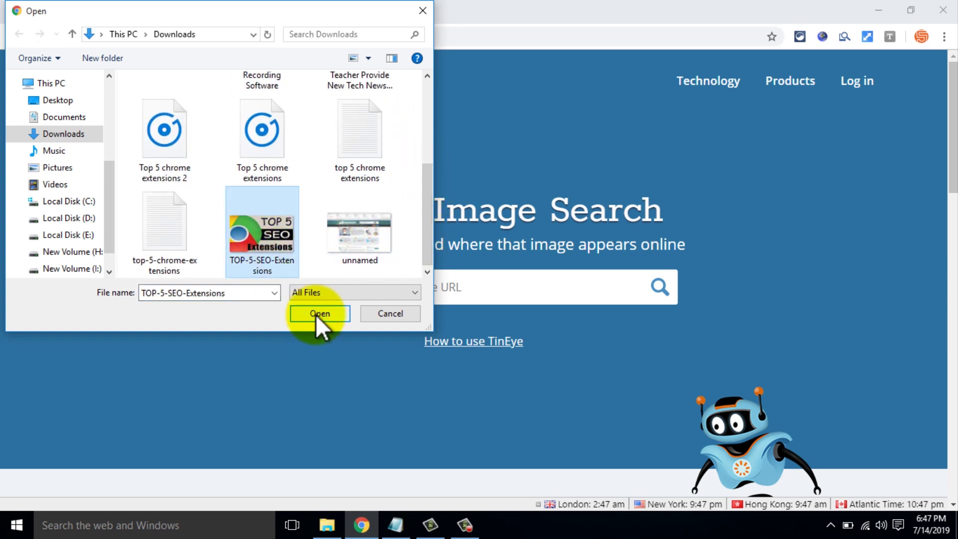